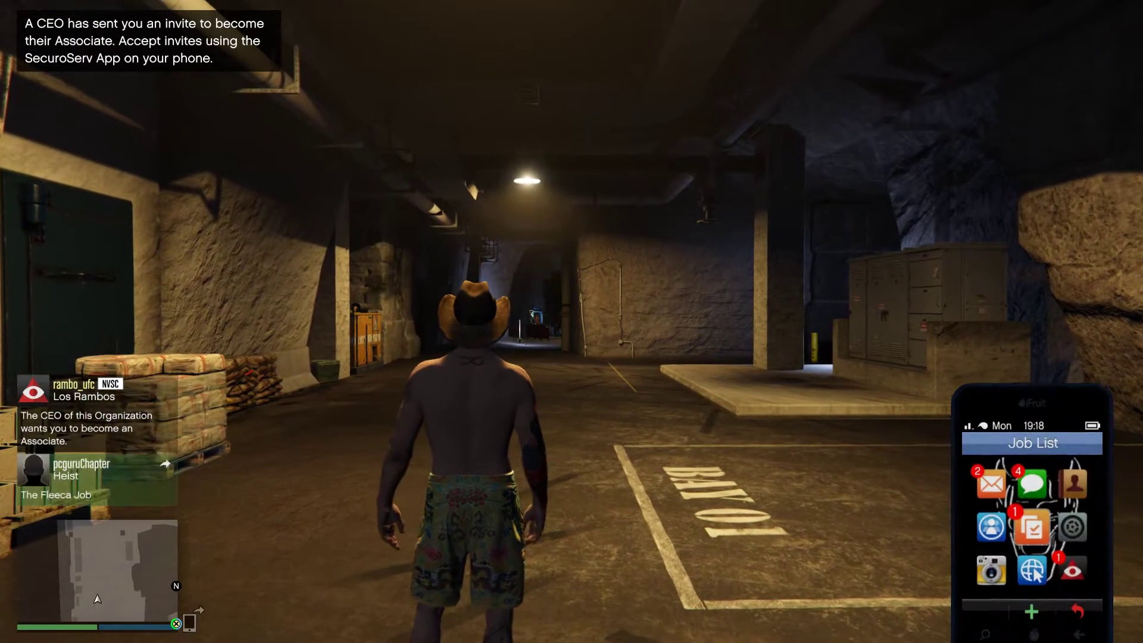
Accept the SecuroServ invite to join Los Rambos as an Associate
key("Return")
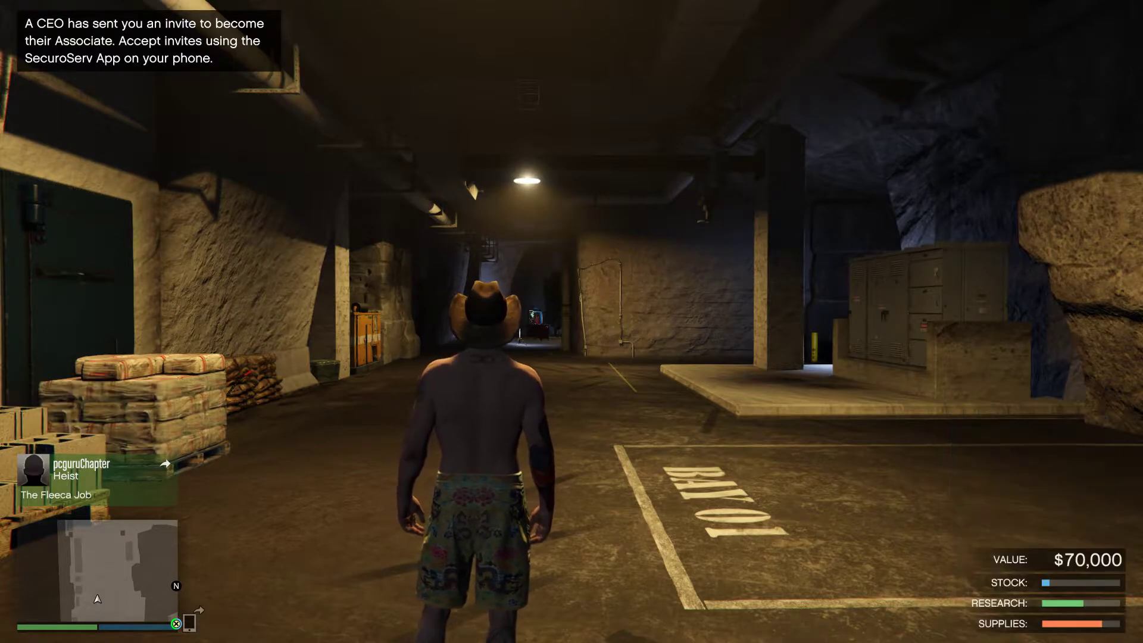
Run down the tunnel and through the garage toward the red door
key("w")
key("w")
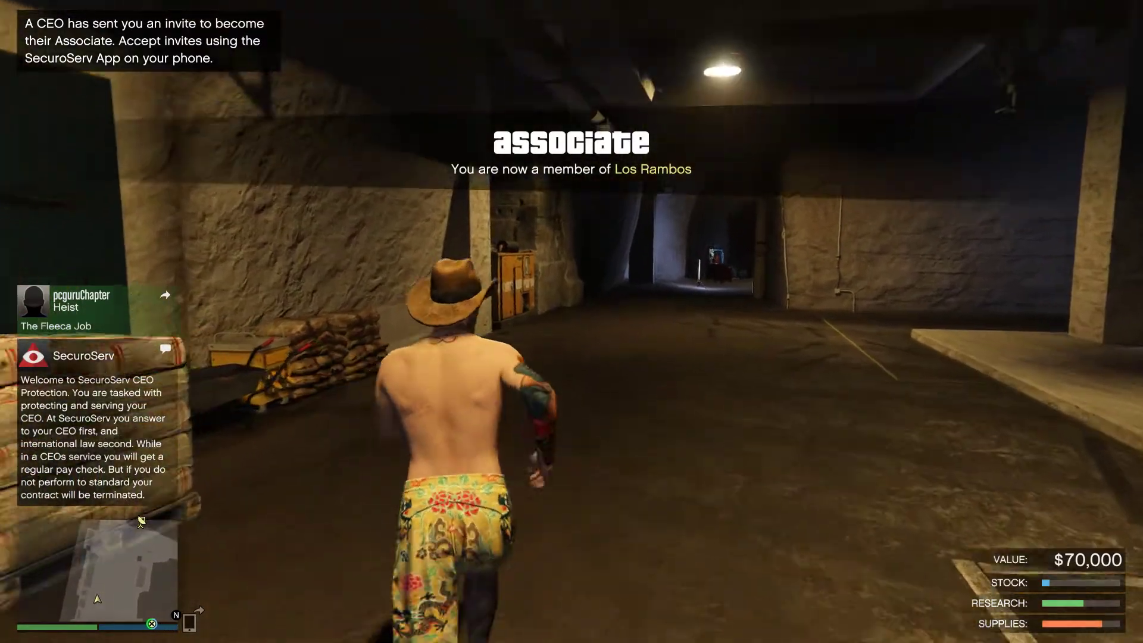
key("w")
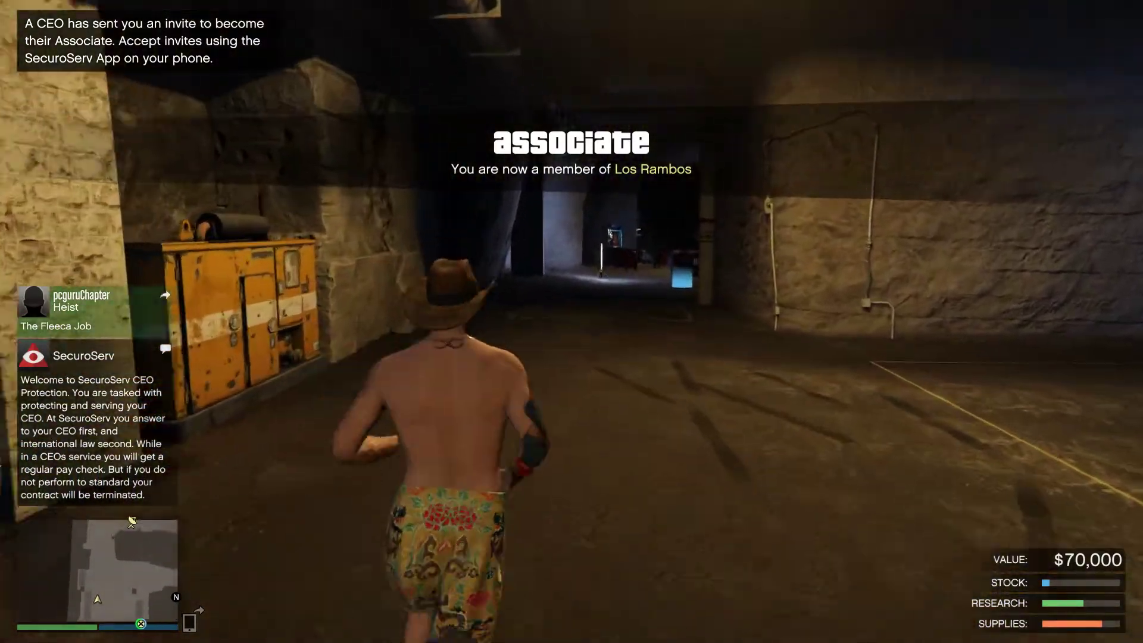
key("w")
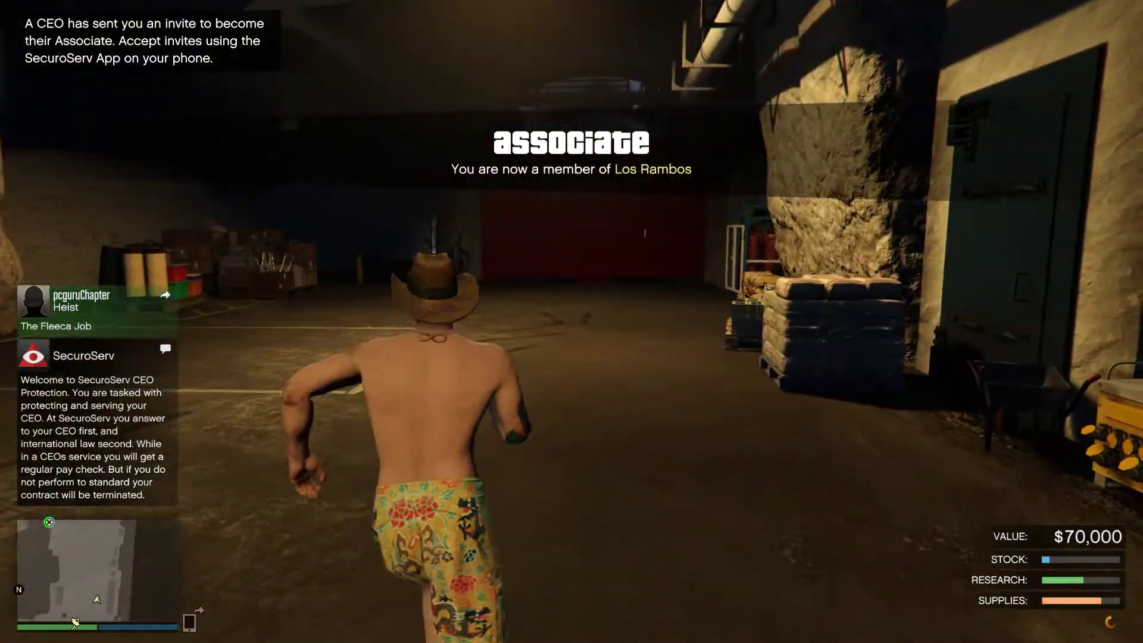
key("w")
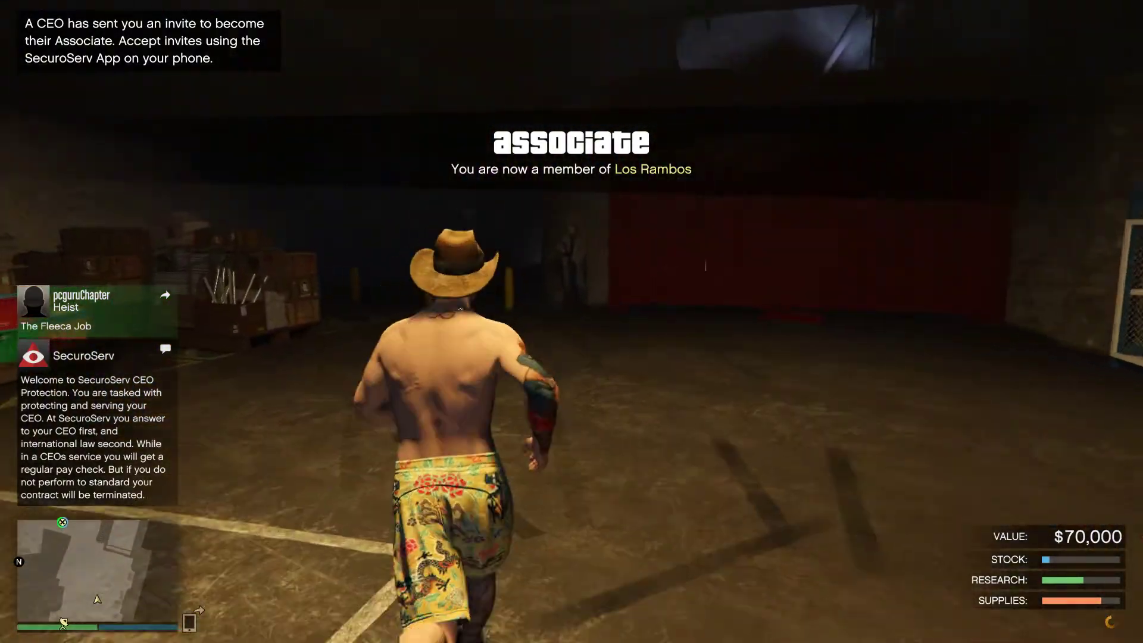
key("w")
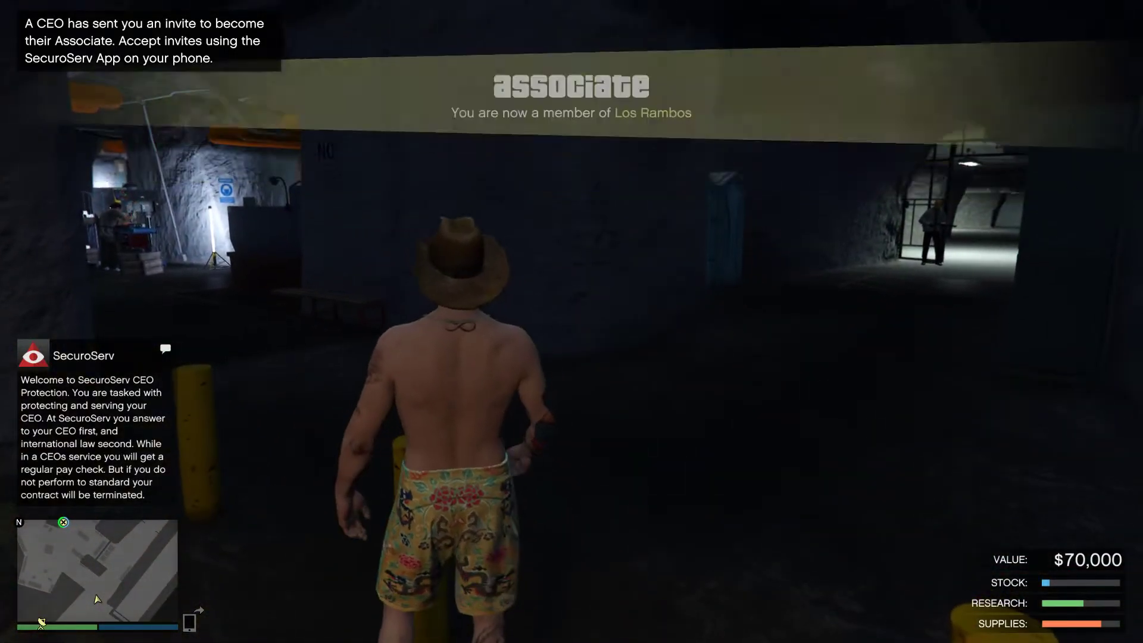
key("w")
key("w")
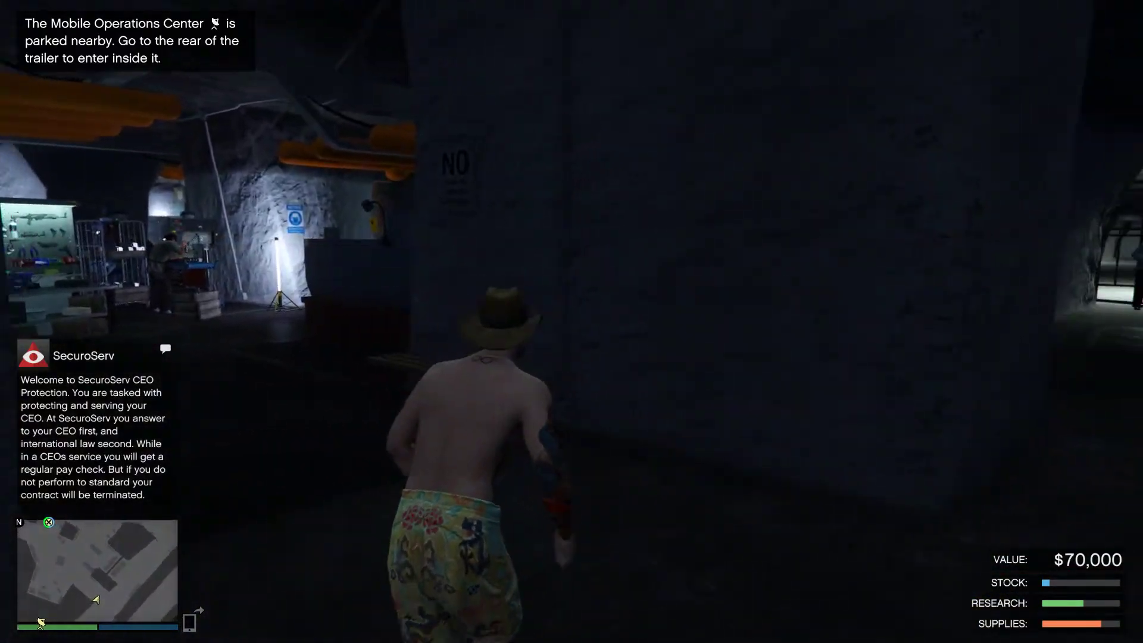
key("w")
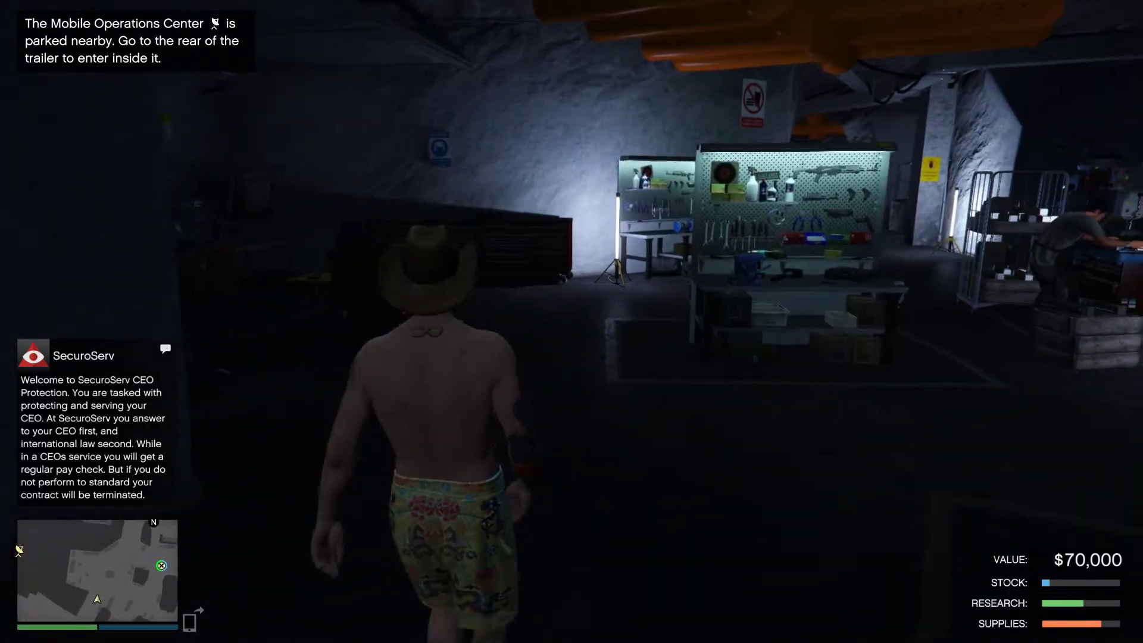
key("w")
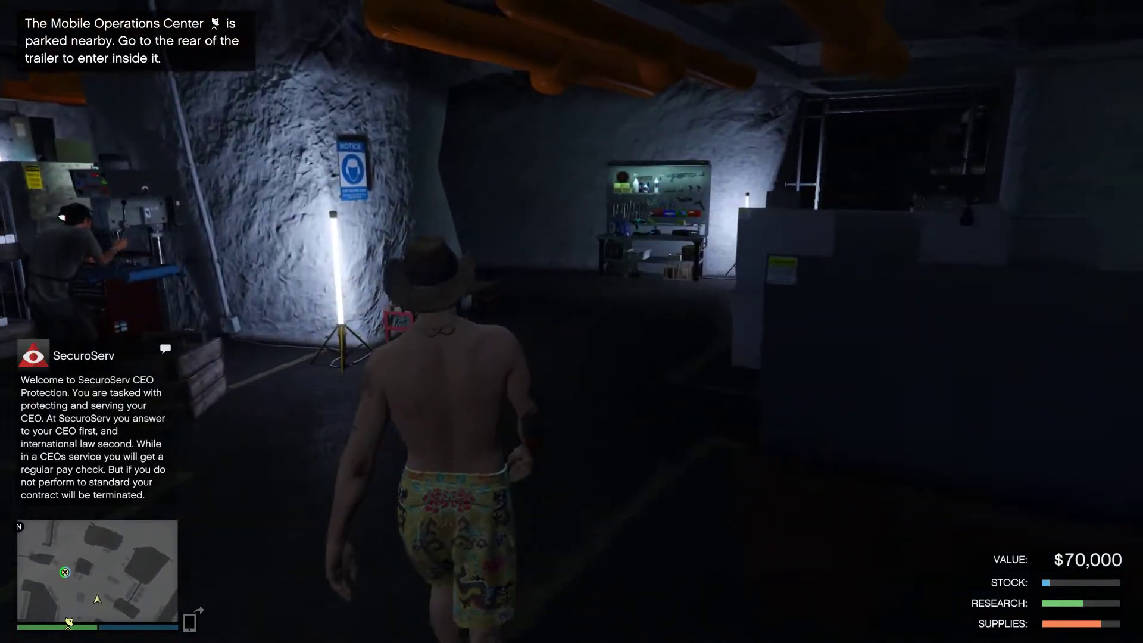
key("w")
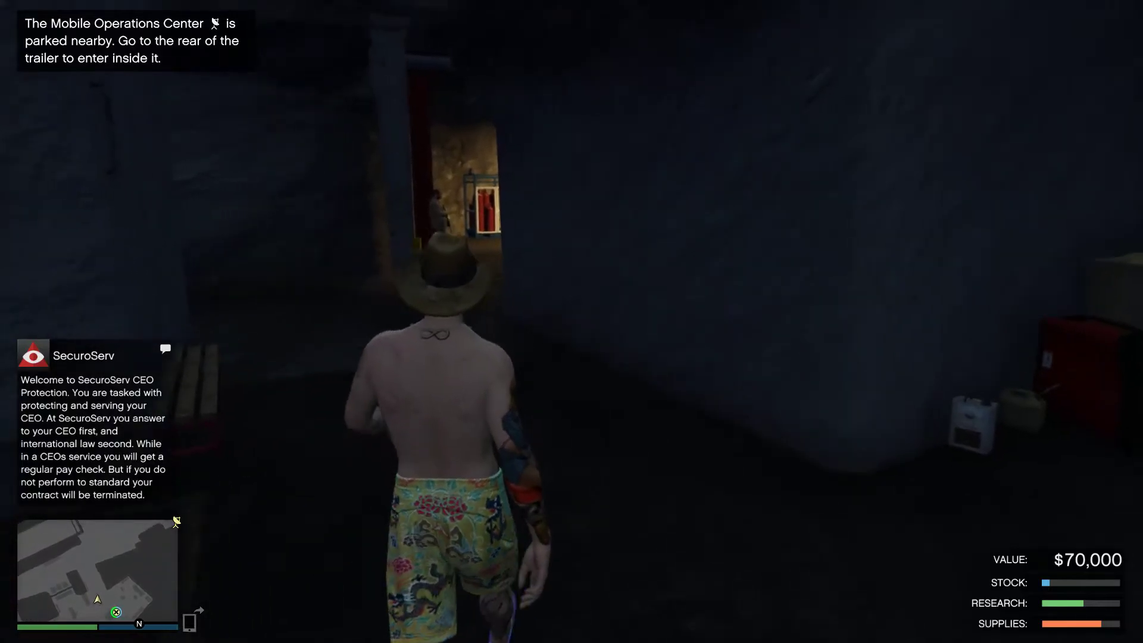
key("w")
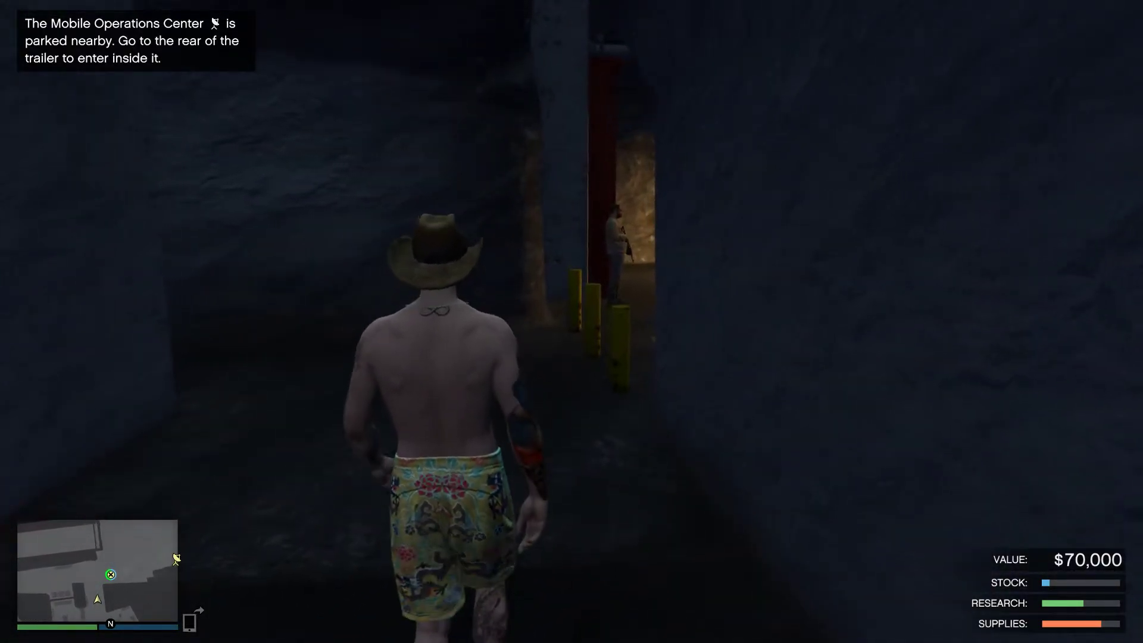
key("w")
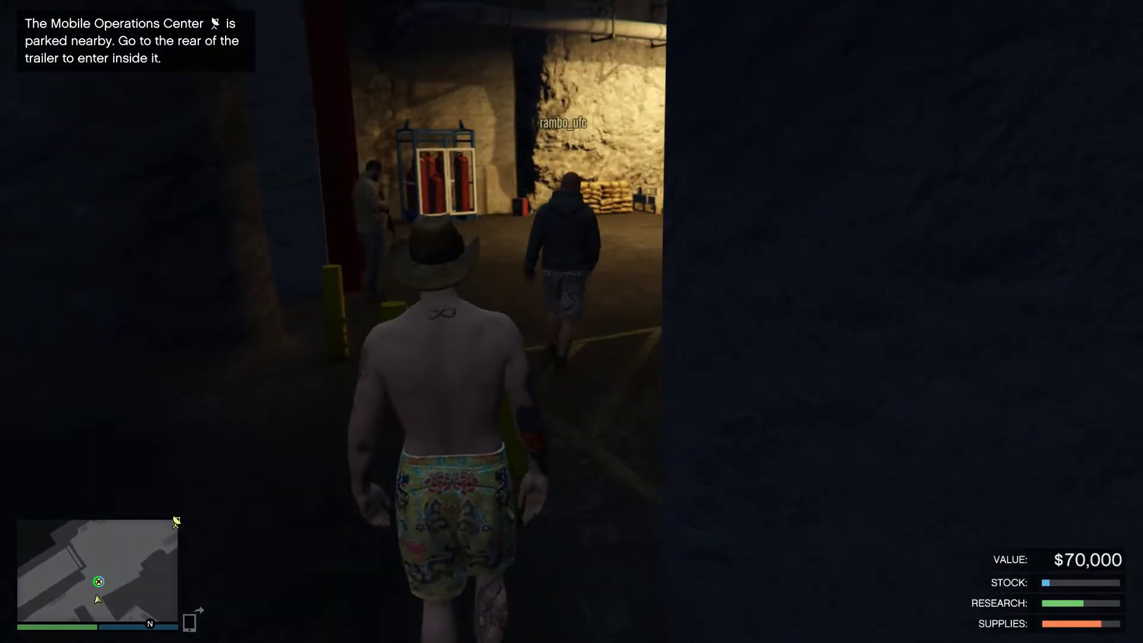
key("w")
key("w")
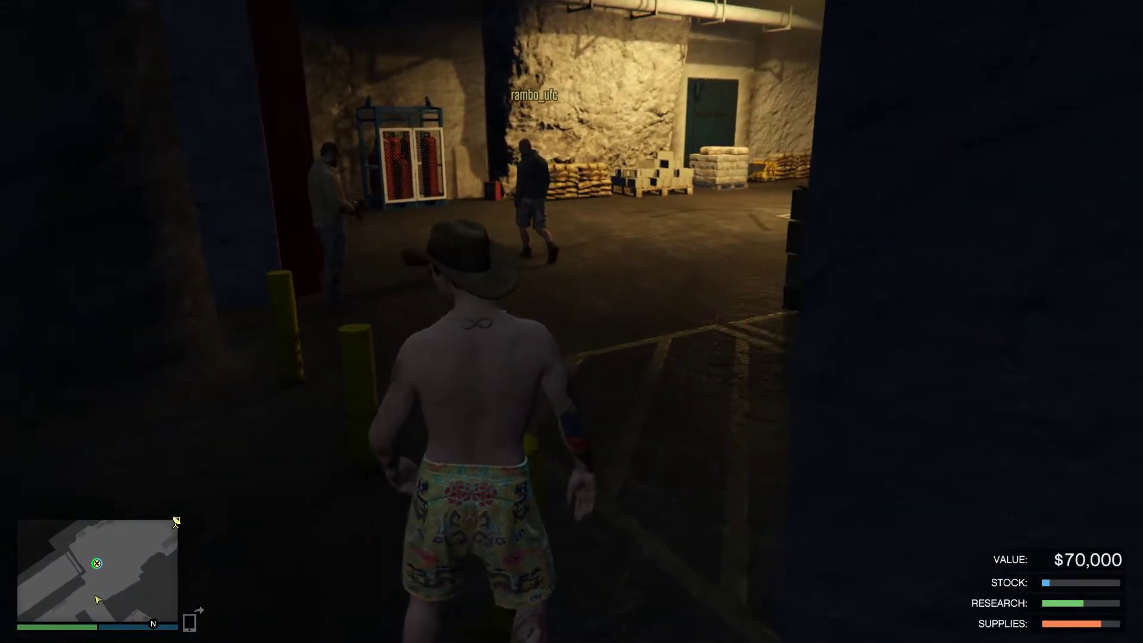